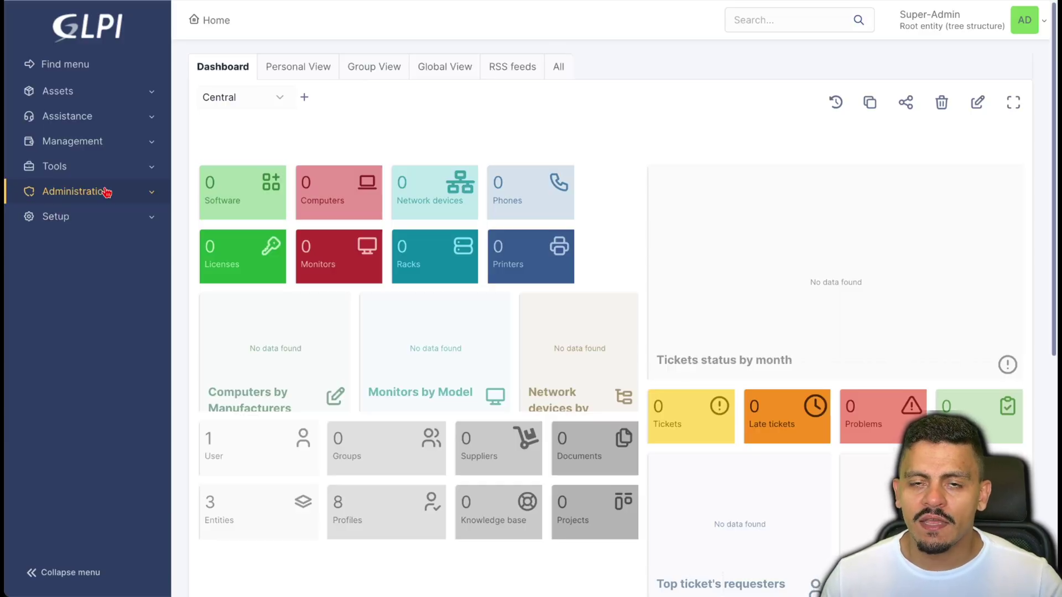
Add a service level named 'Default SLA for Brasil' using the 9am-7pm - 5x2 -Brazil calendar.
click(91, 217)
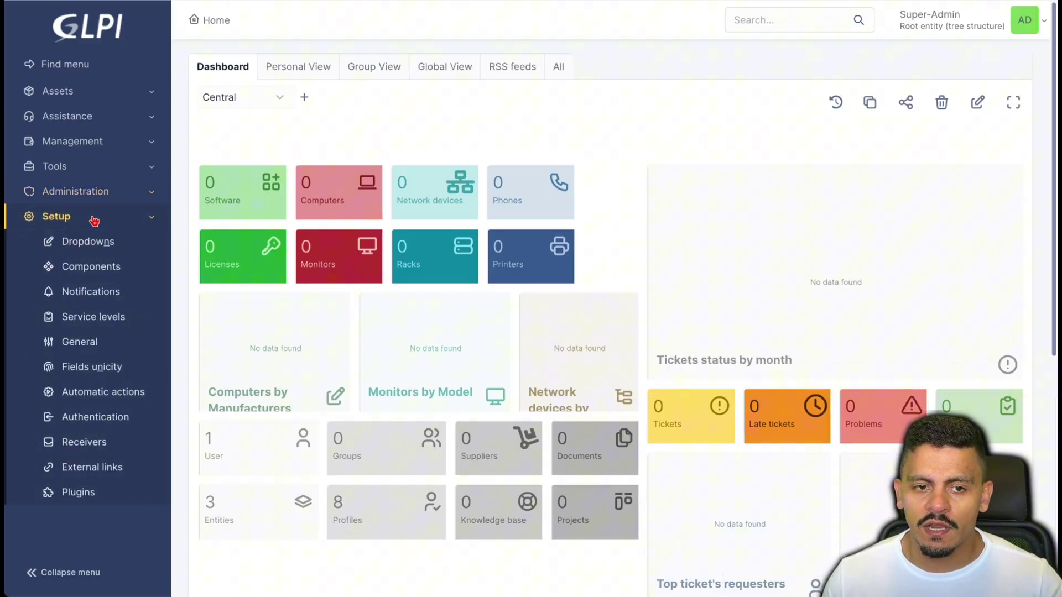
click(94, 317)
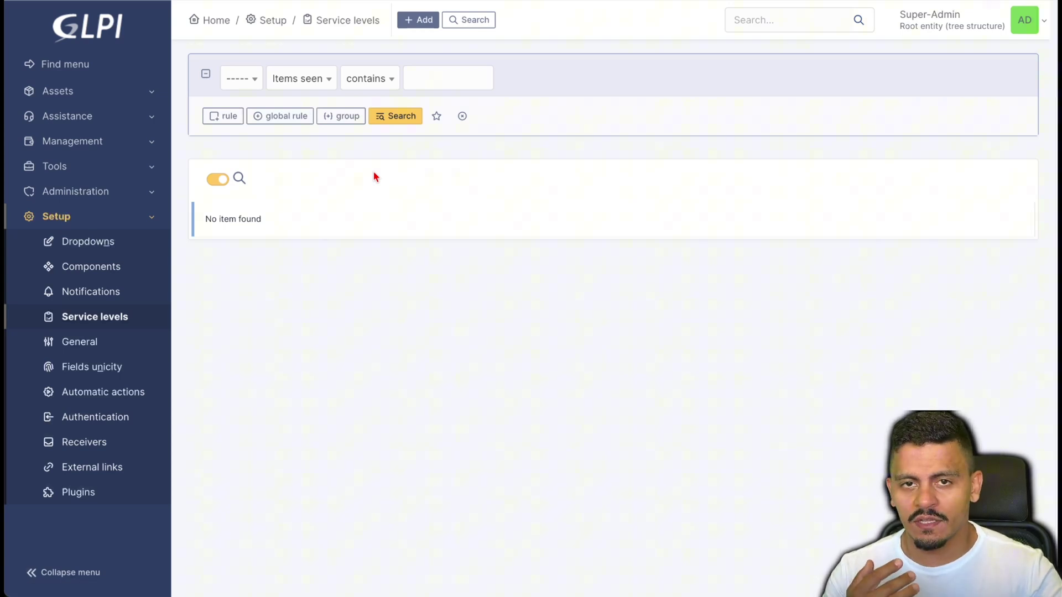
click(403, 25)
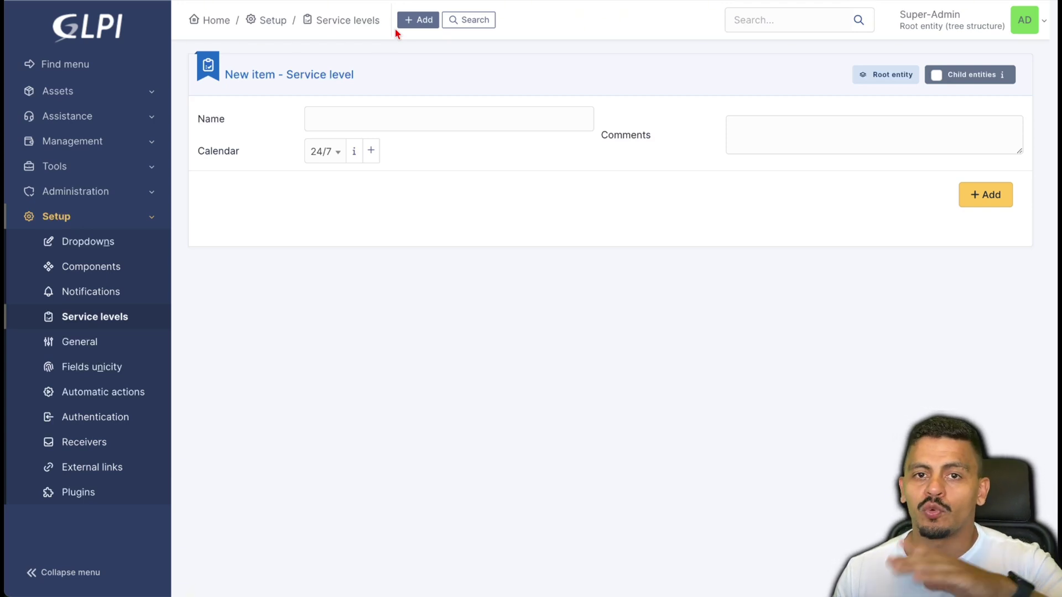
text(S)
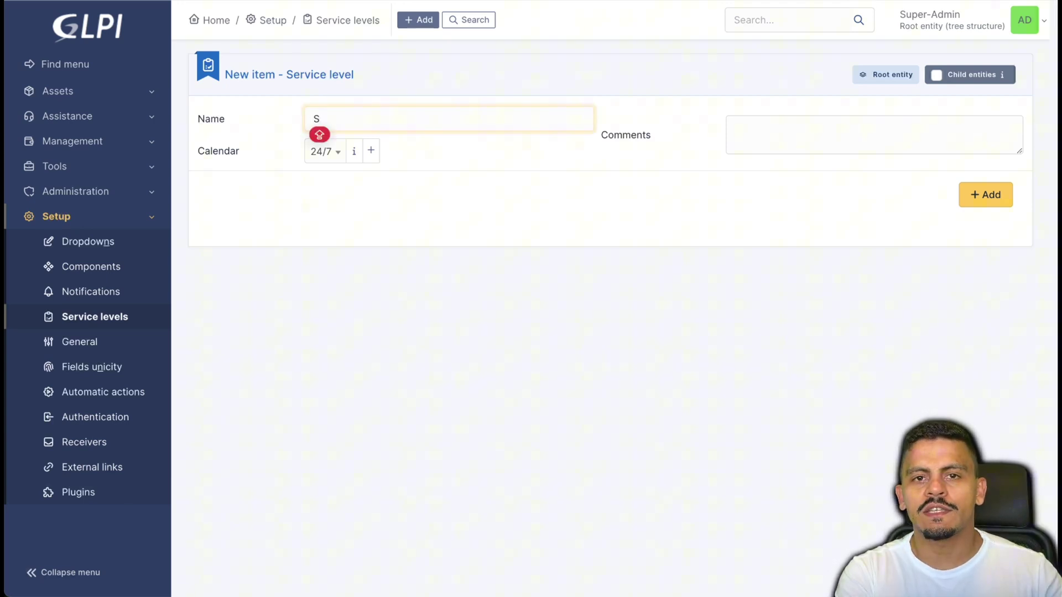
text(LA for )
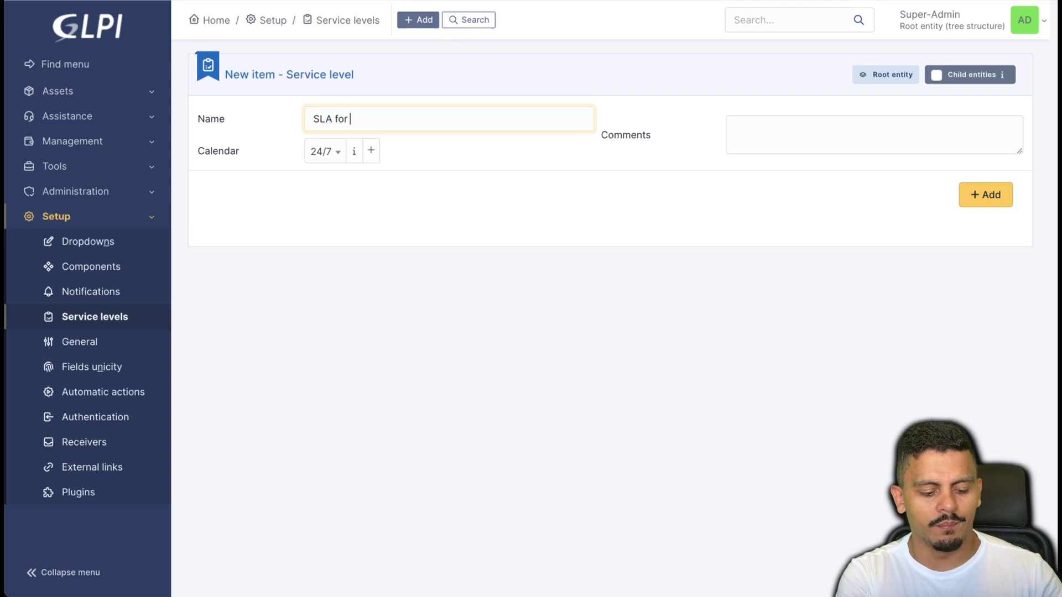
text(Brasil)
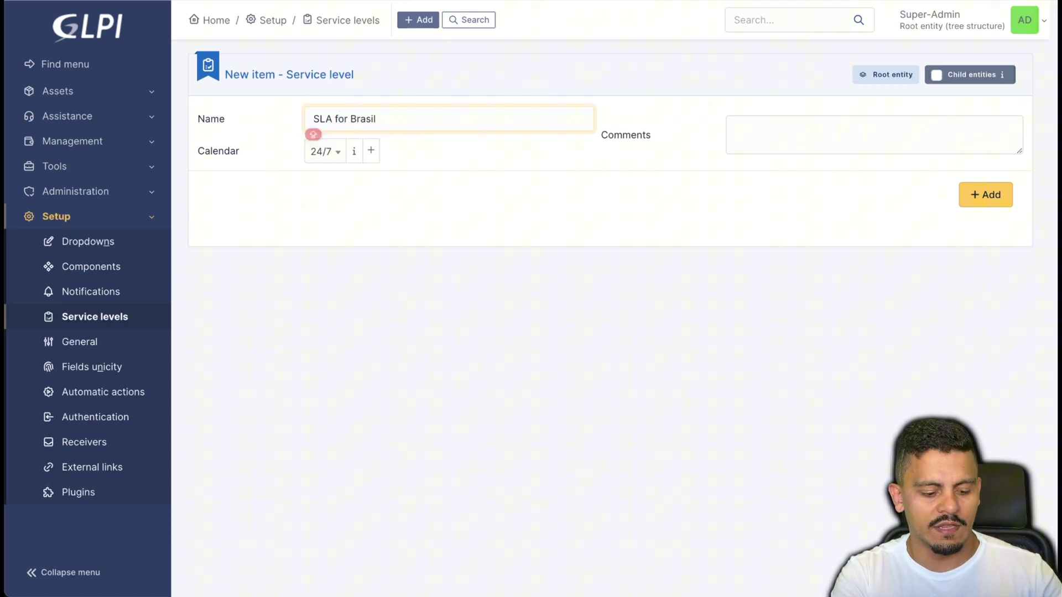
text(Default)
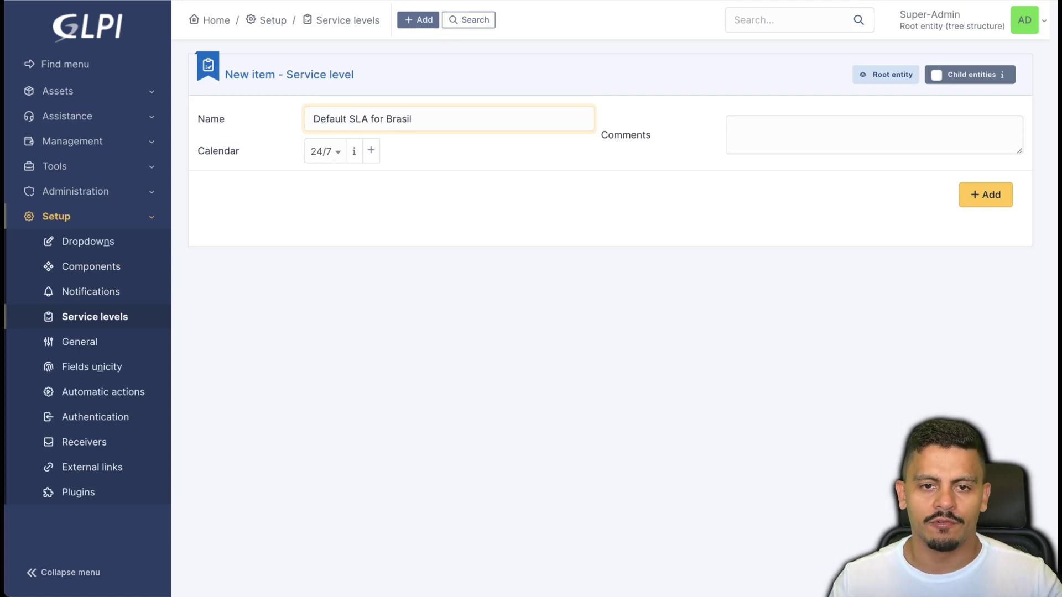
click(335, 151)
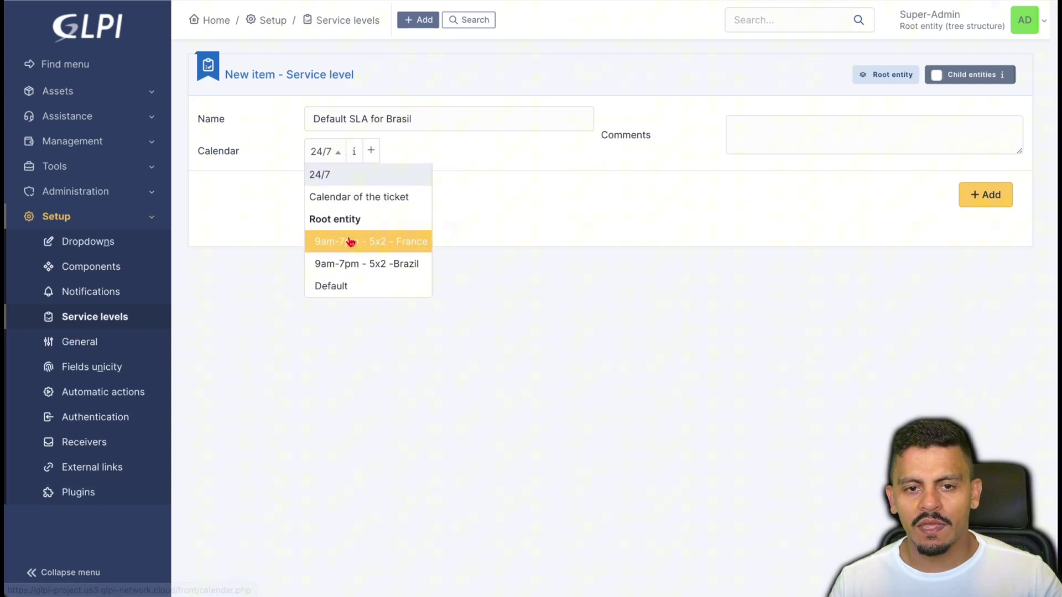
click(404, 270)
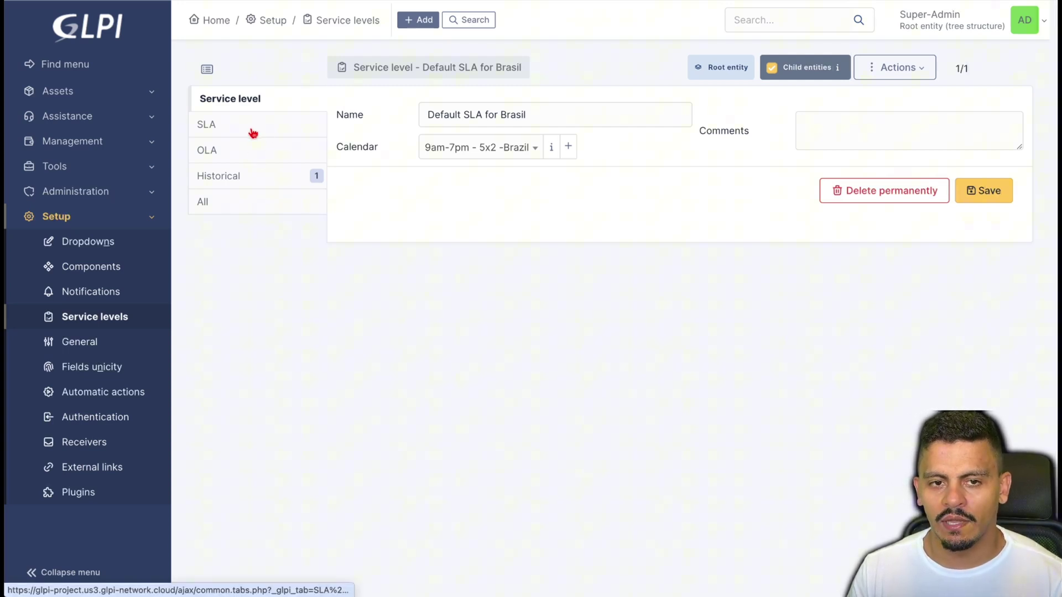
View the SLA tab, then the empty OLA tab, of Default SLA for Brasil.
click(253, 133)
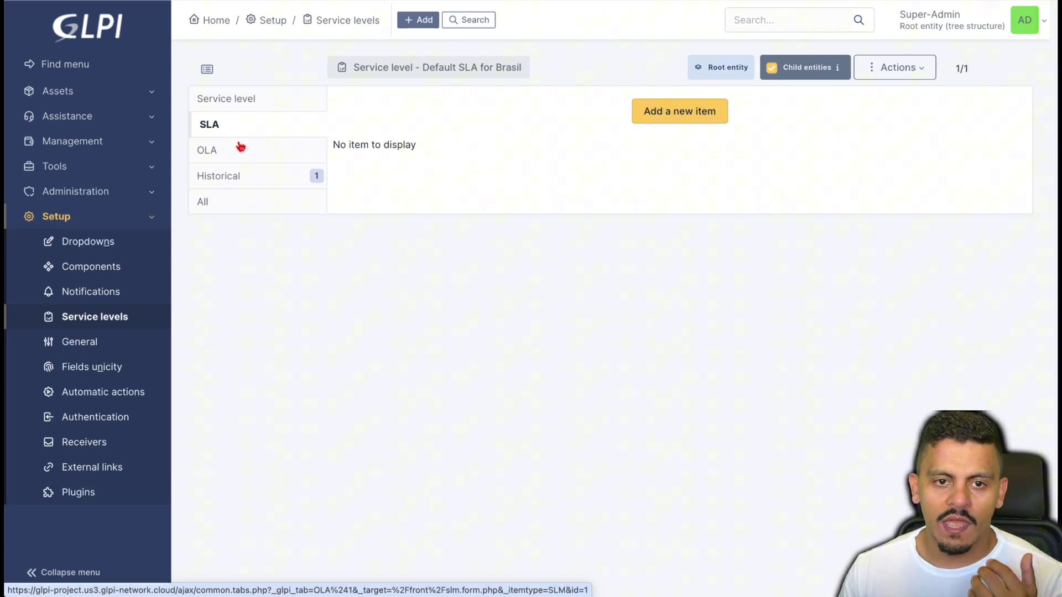
click(238, 151)
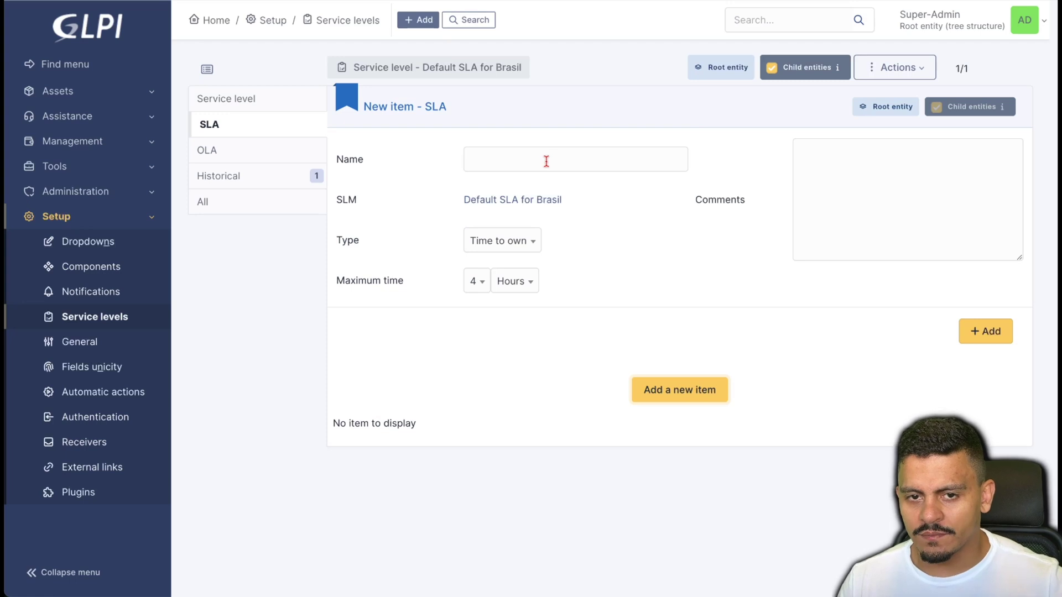
Add SLA 'TTO - 4 hours in Brazil', type Time to own, 4 hours maximum time.
click(546, 161)
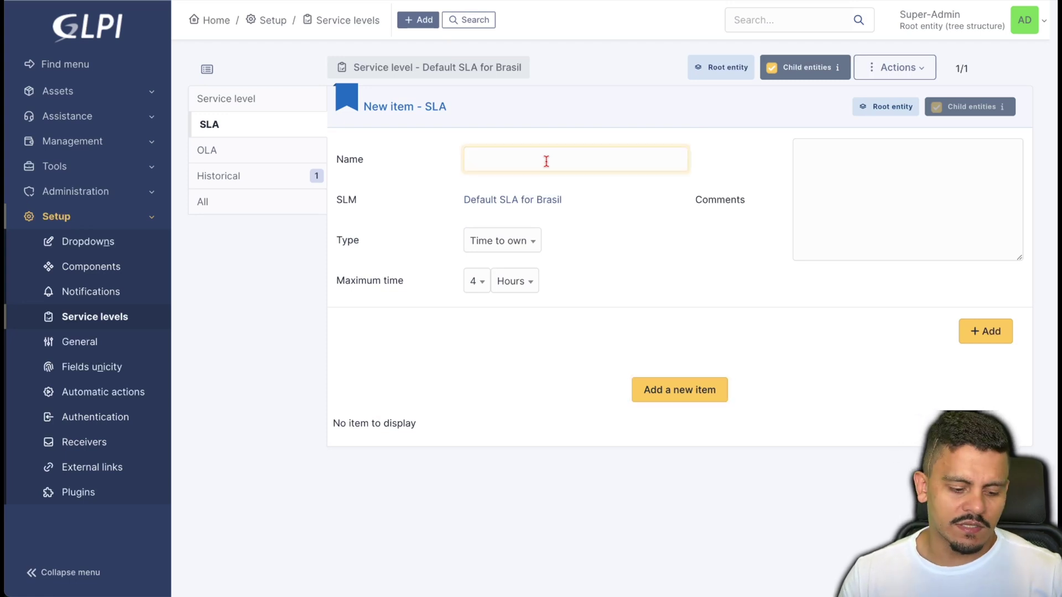
text(TTO)
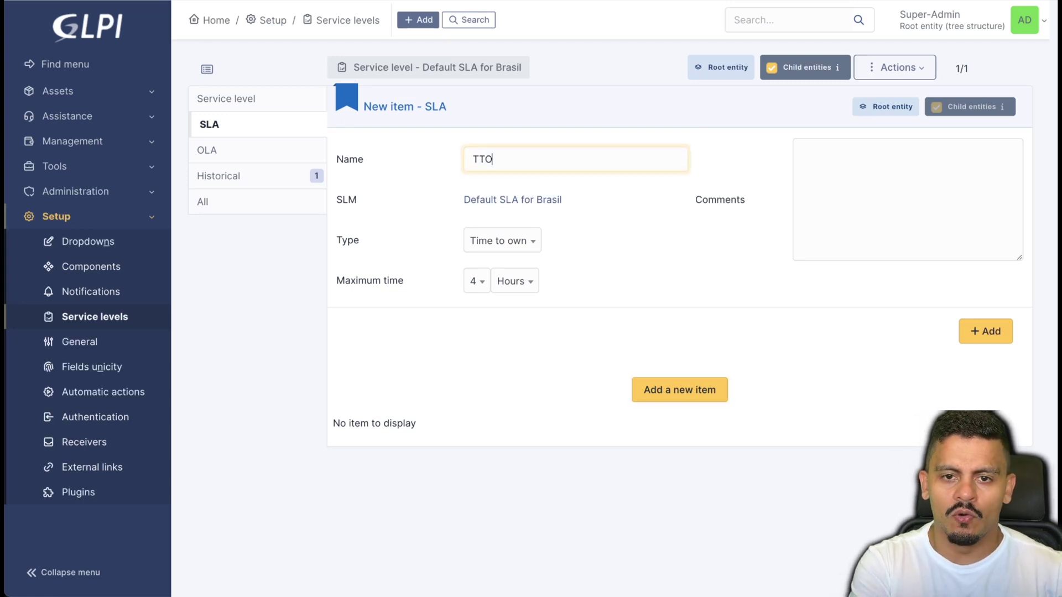
text( - Time to Own - 4)
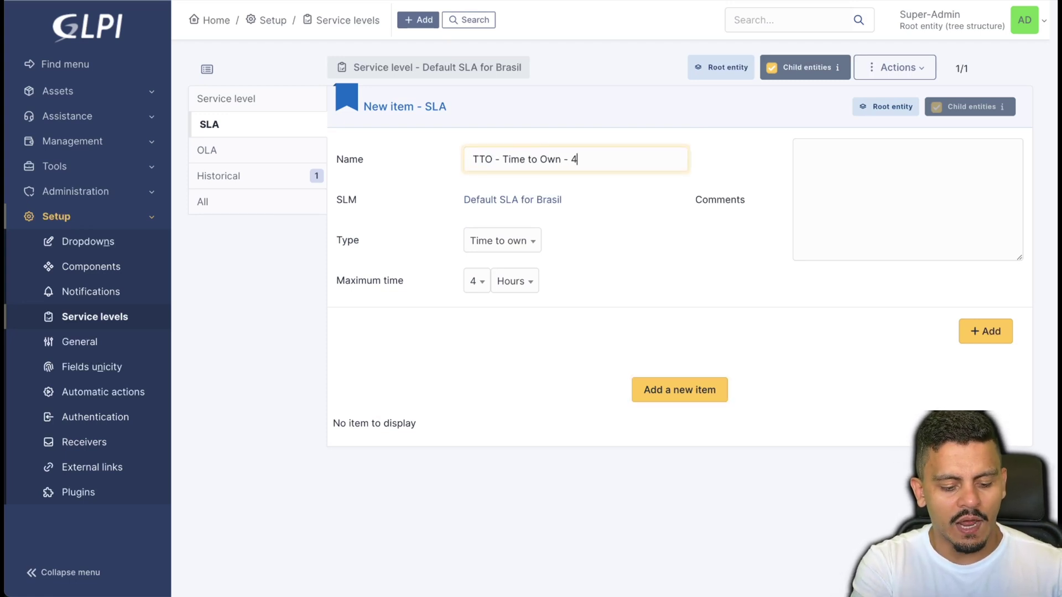
text( hours in Brazil)
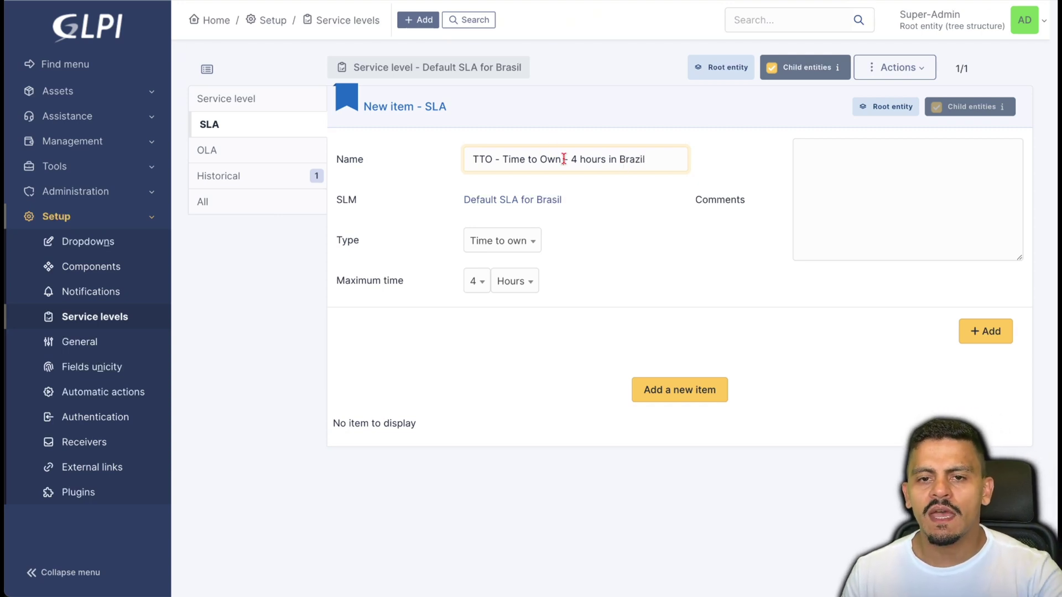
drag(563, 159, 497, 155)
key(BackSpace)
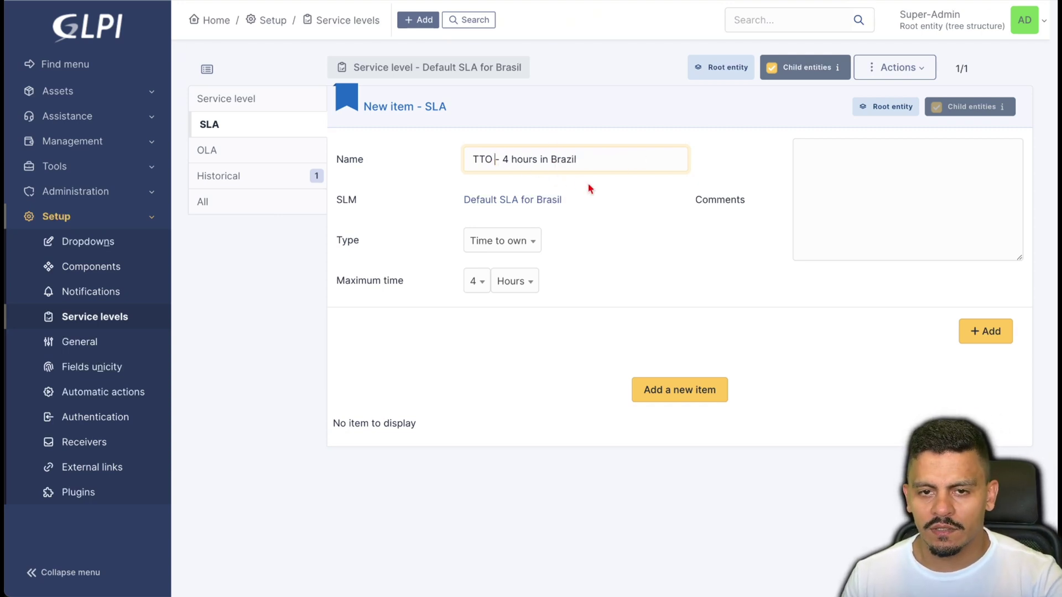
click(518, 242)
click(518, 242)
click(589, 238)
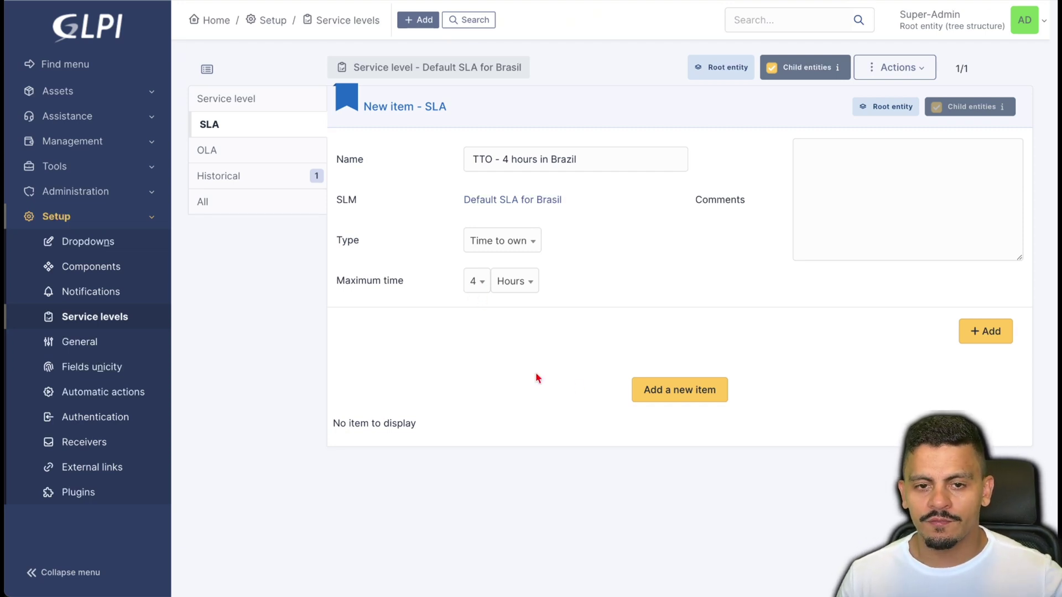
click(974, 330)
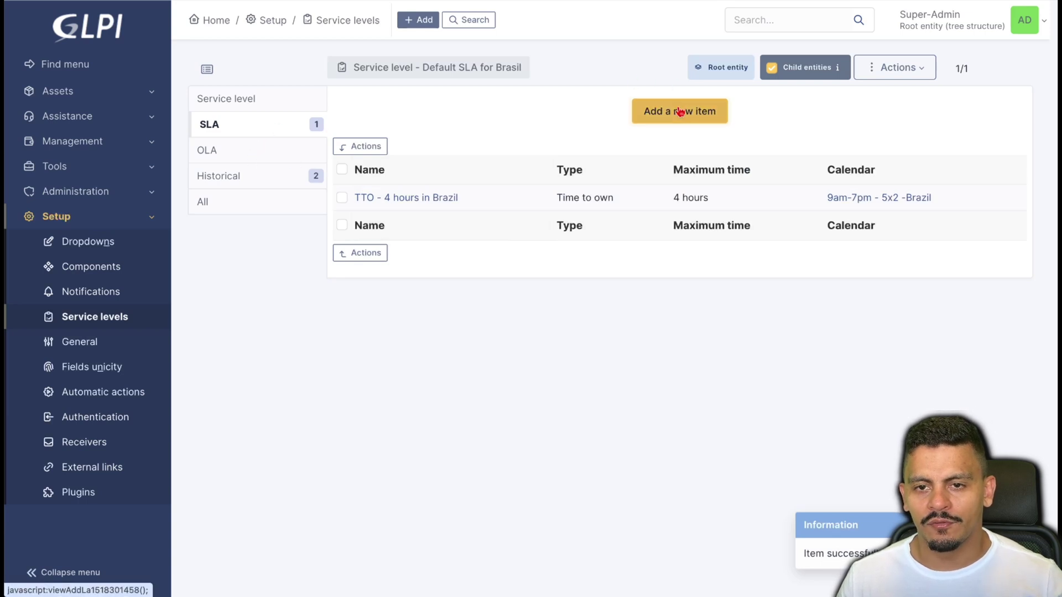
Add Time to resolve SLA 'TTR - 5 Days in Brazil' with a 5-day maximum and return to the SLA list.
click(679, 111)
click(502, 240)
click(510, 286)
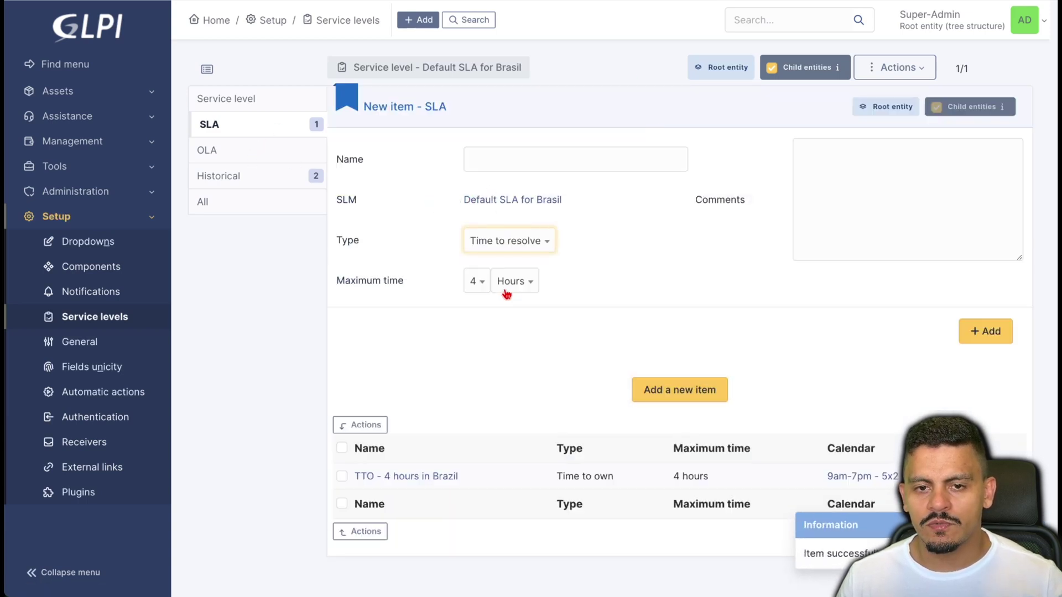
click(477, 281)
text(5)
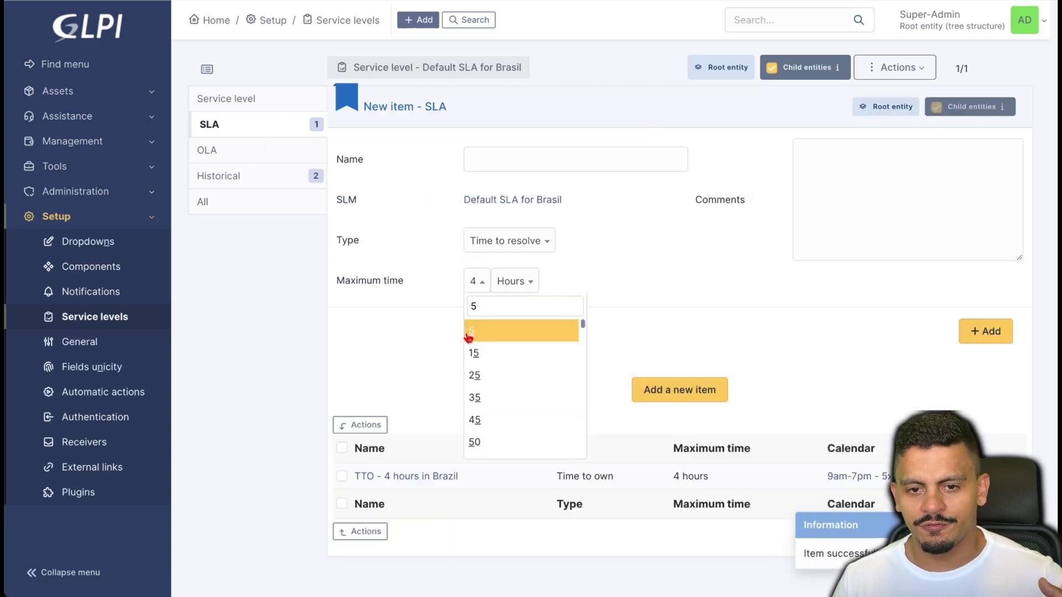
key(Return)
click(561, 281)
click(523, 350)
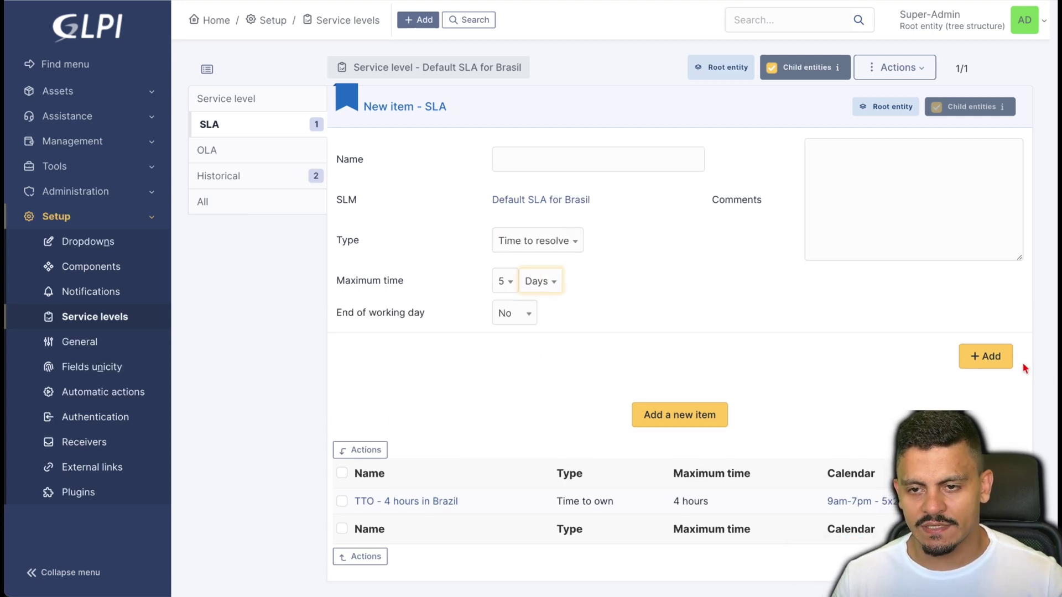
click(987, 356)
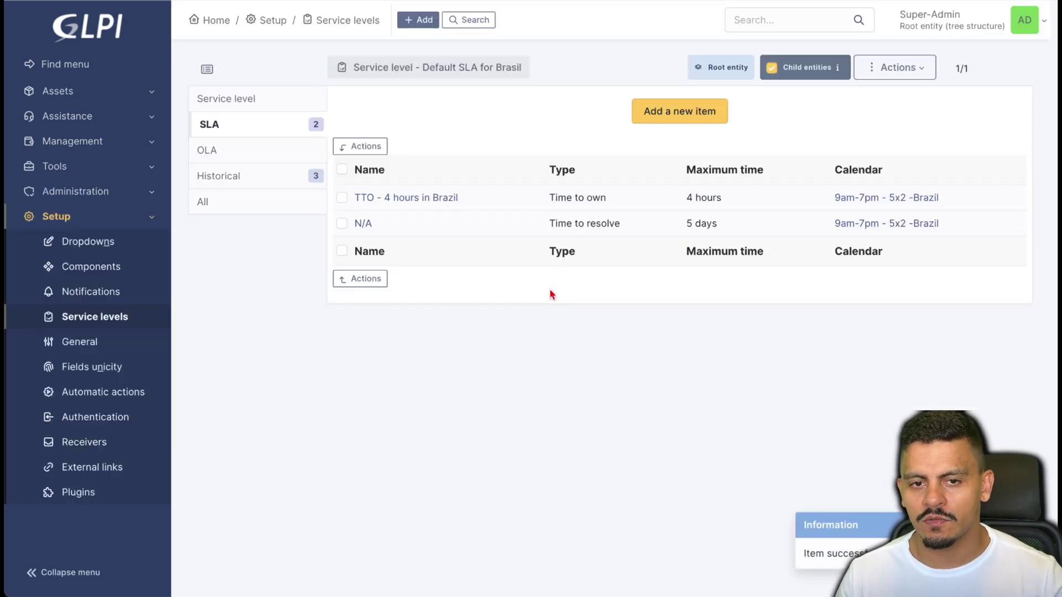
click(367, 224)
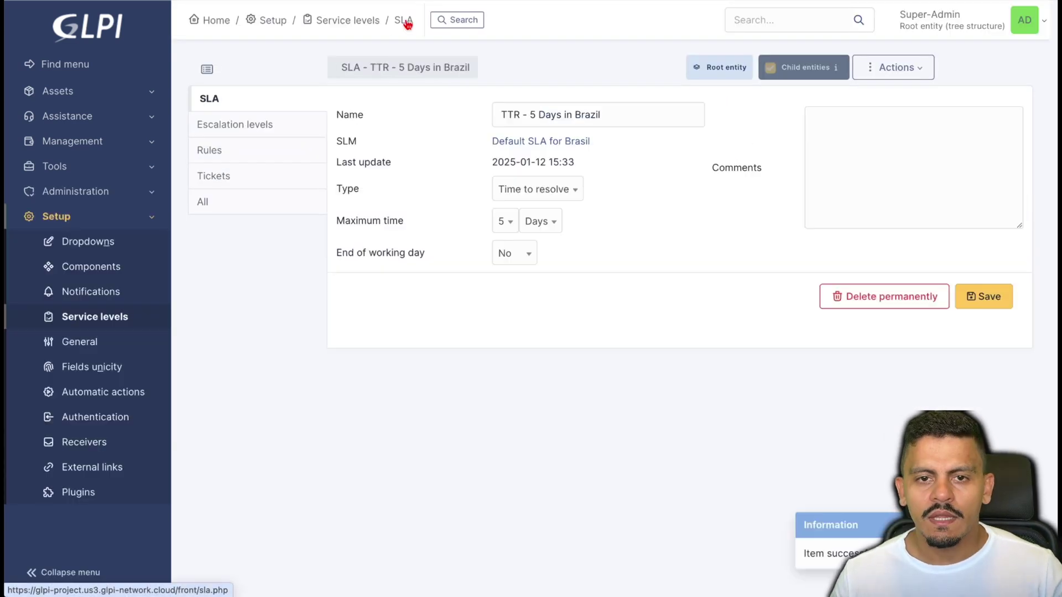
click(404, 20)
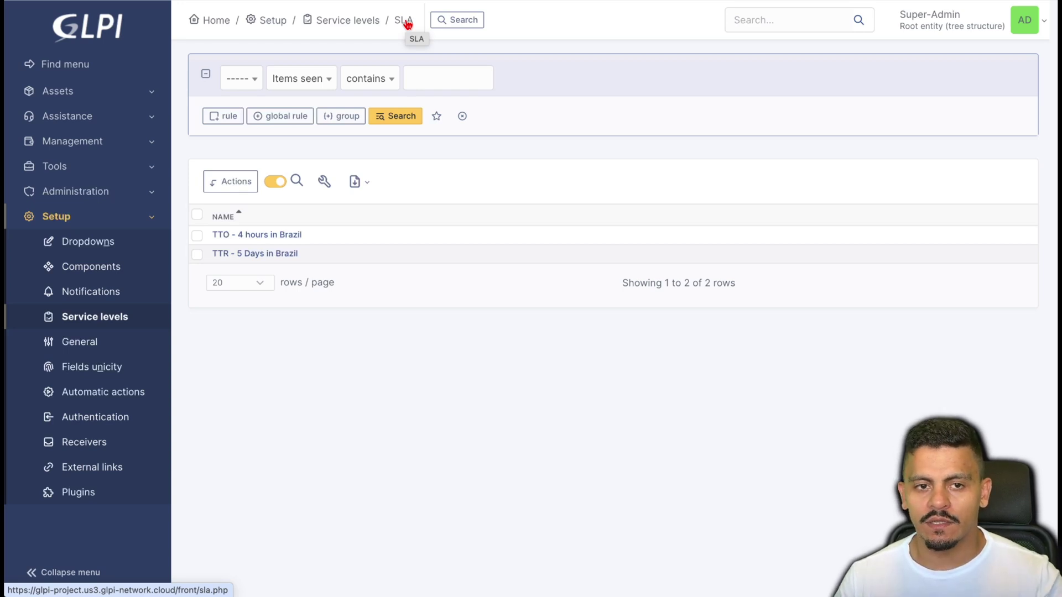
Browse the Tickets list, then open Business rules for tickets.
click(118, 120)
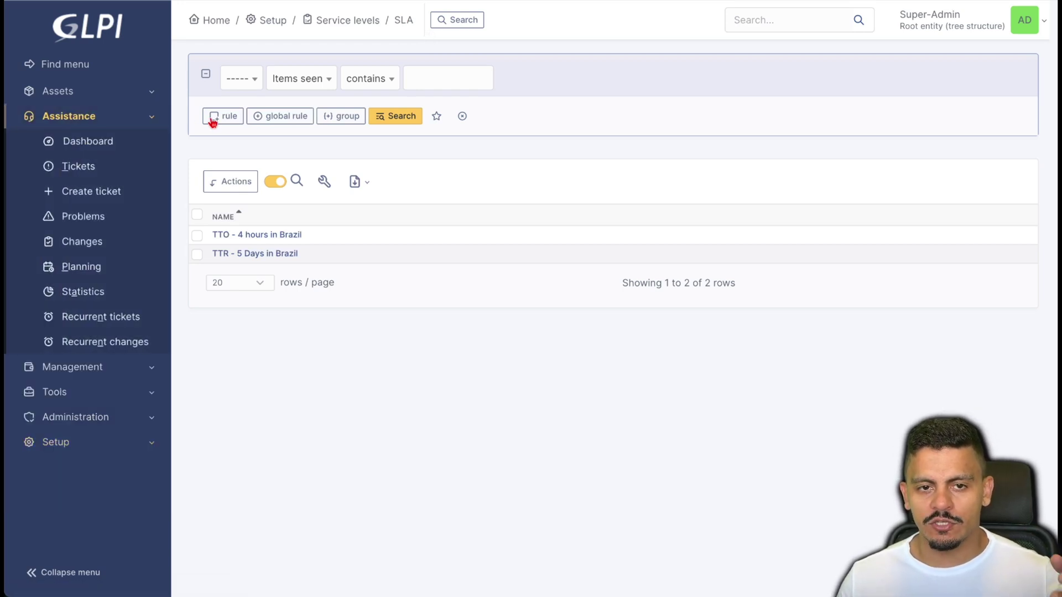
click(109, 167)
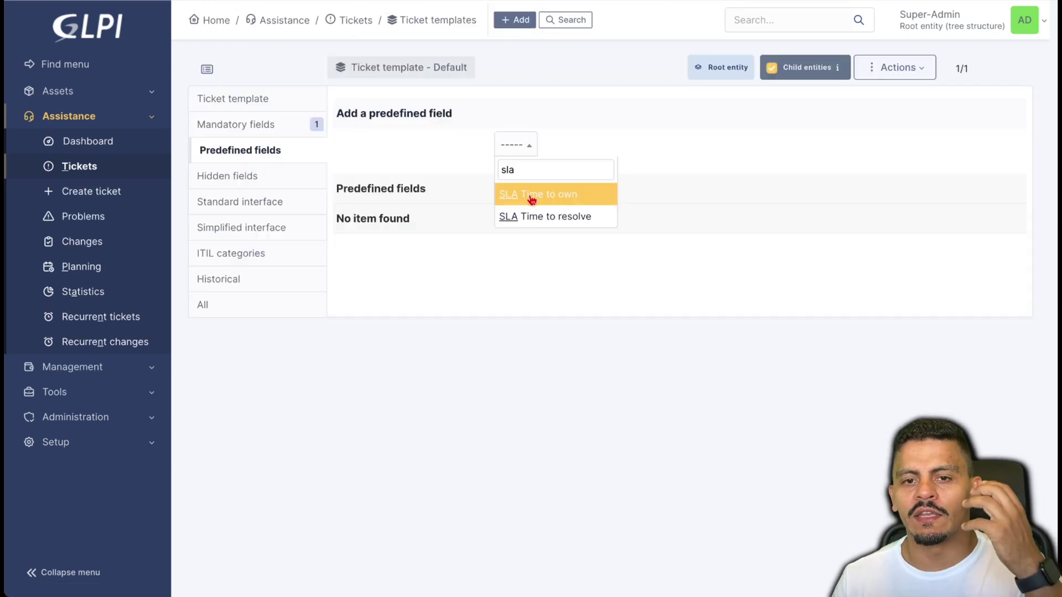
click(531, 195)
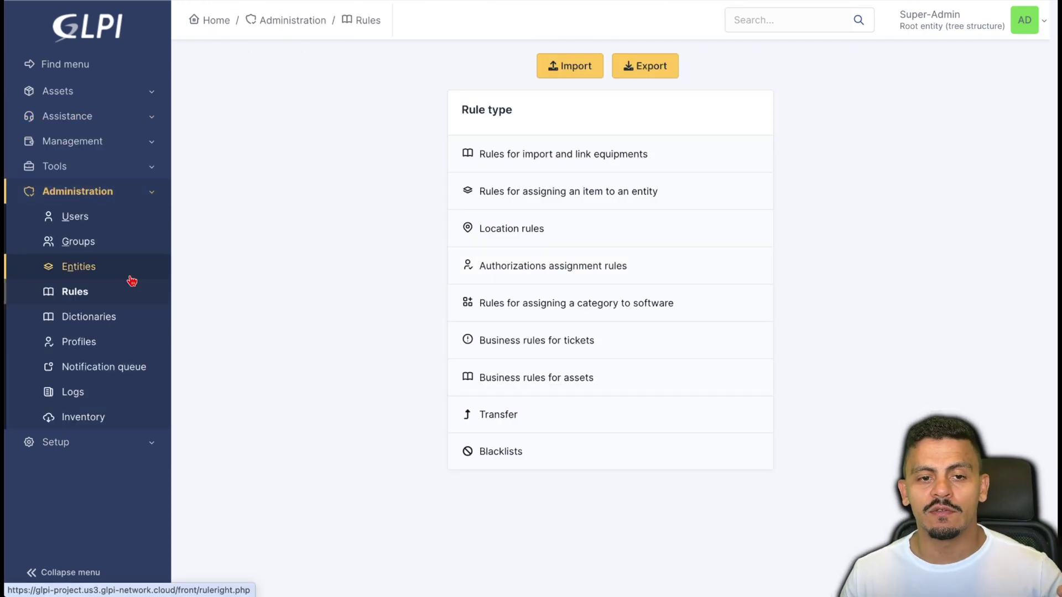
click(568, 350)
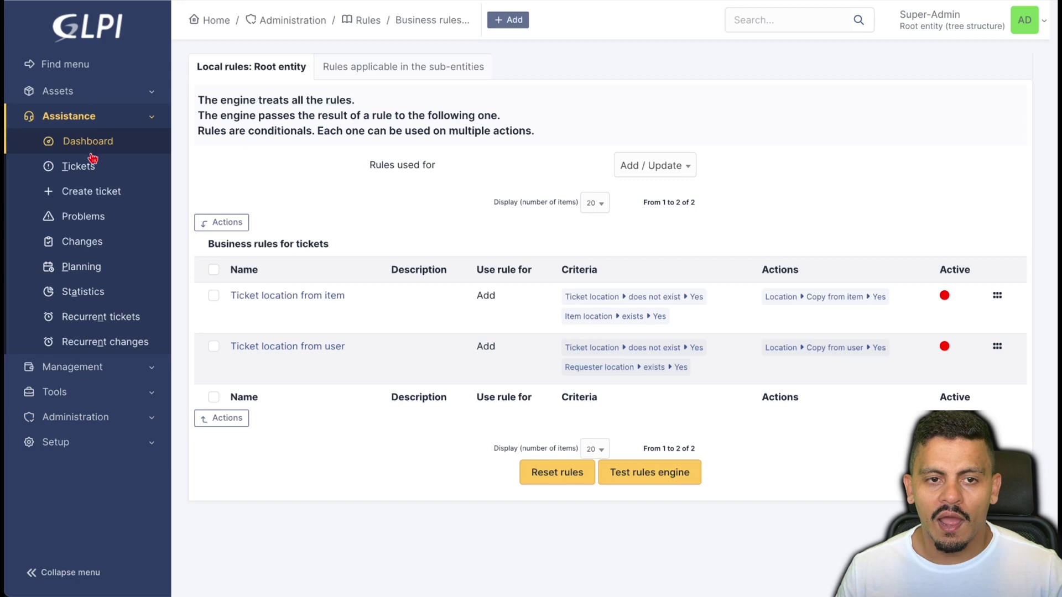
Create 'Ticket 1' with TTO - 4 hours in Brazil and TTR - 5 Days in Brazil SLAs assigned.
click(115, 167)
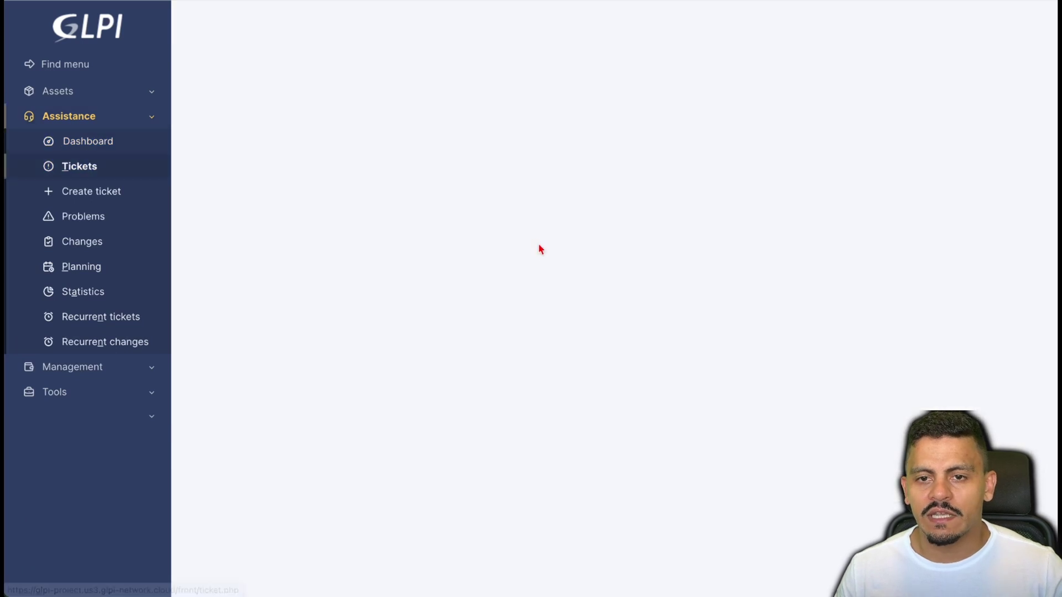
text(Ticket 1)
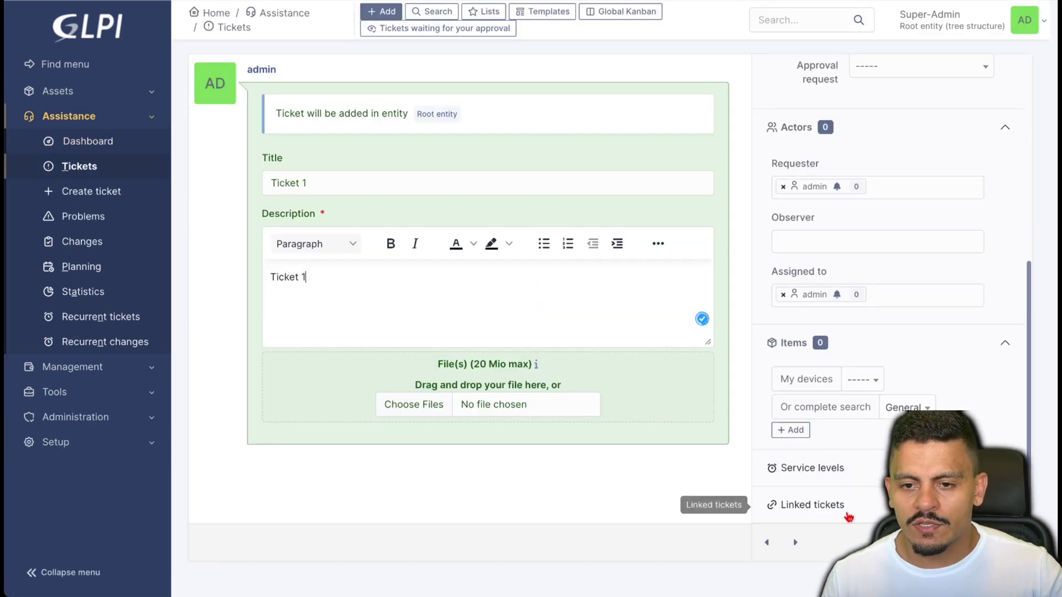
scroll(863, 481, down, 4)
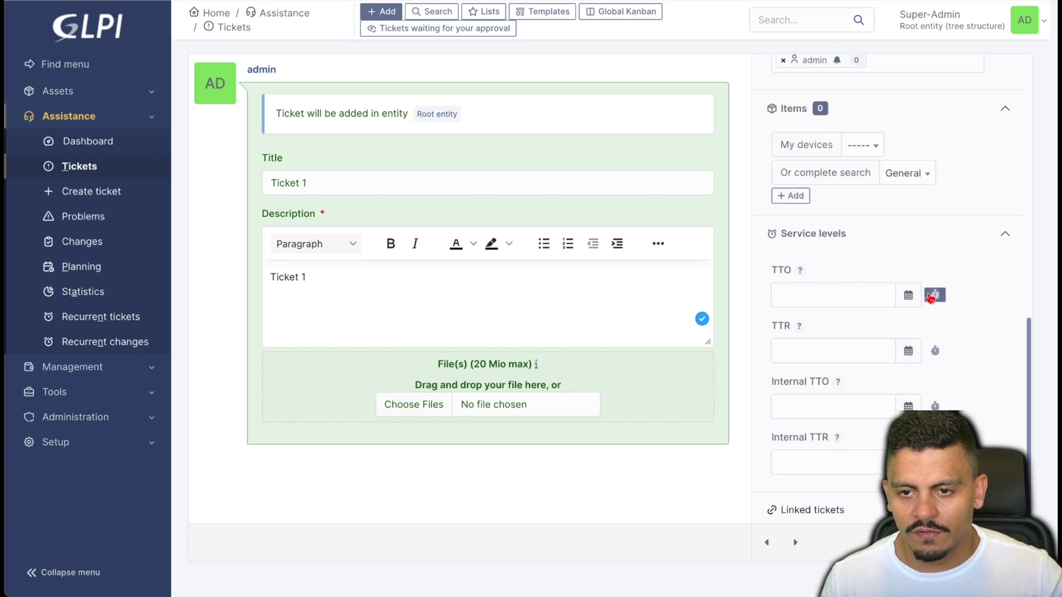
click(933, 297)
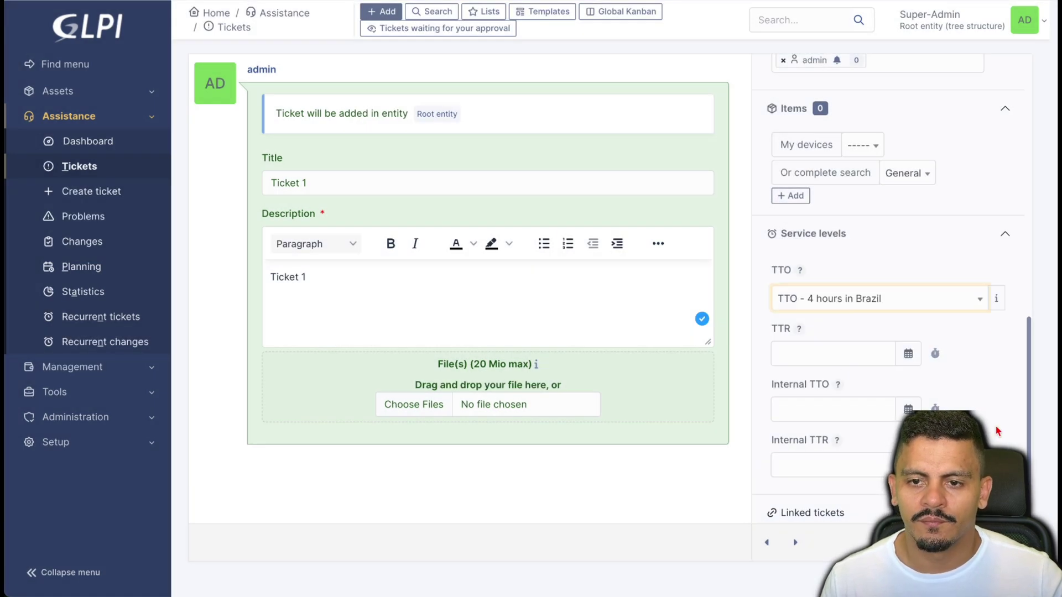
click(908, 350)
click(934, 351)
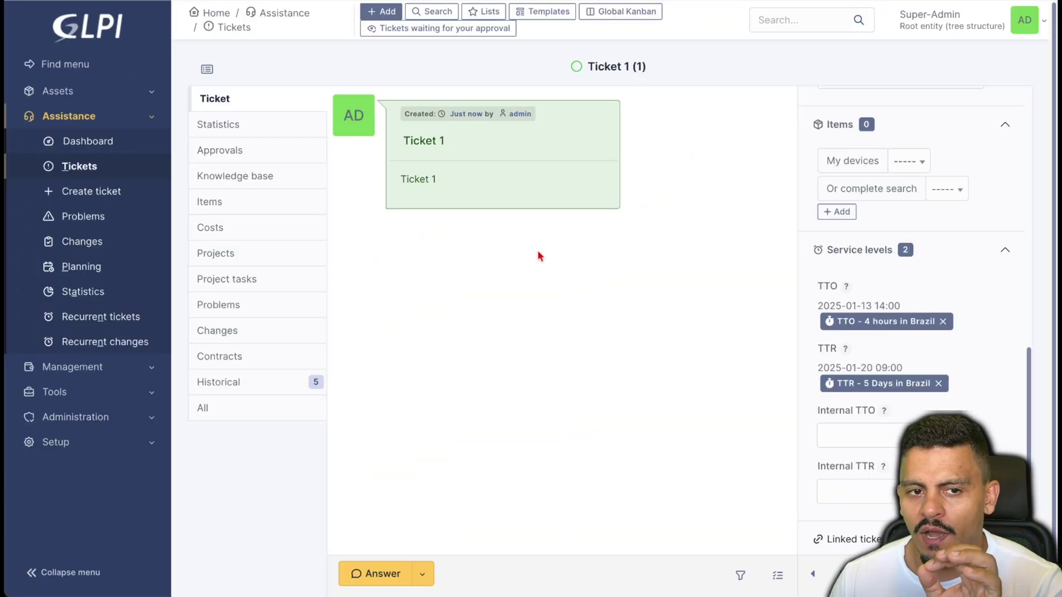
click(74, 177)
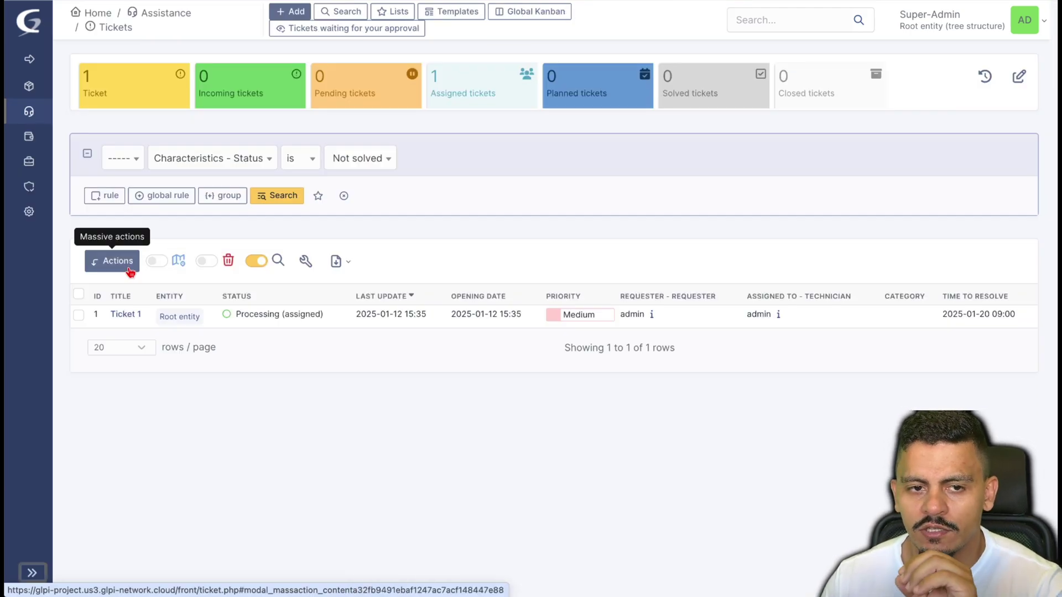
Add the Time to resolve + Progress and Time to own + Progress columns to the ticket list.
click(129, 270)
click(907, 40)
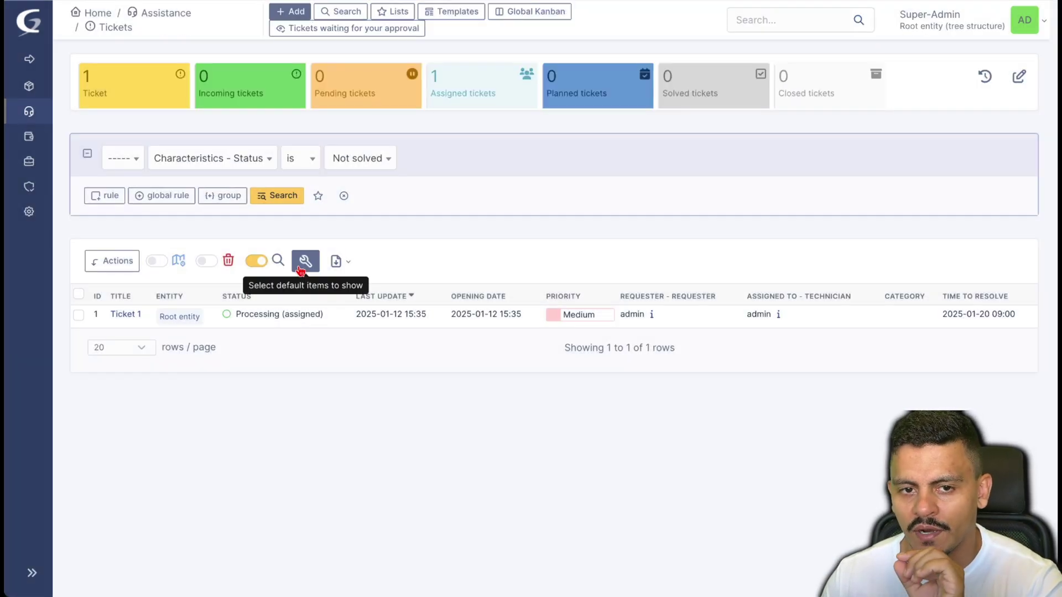
click(301, 266)
click(391, 131)
text(progr)
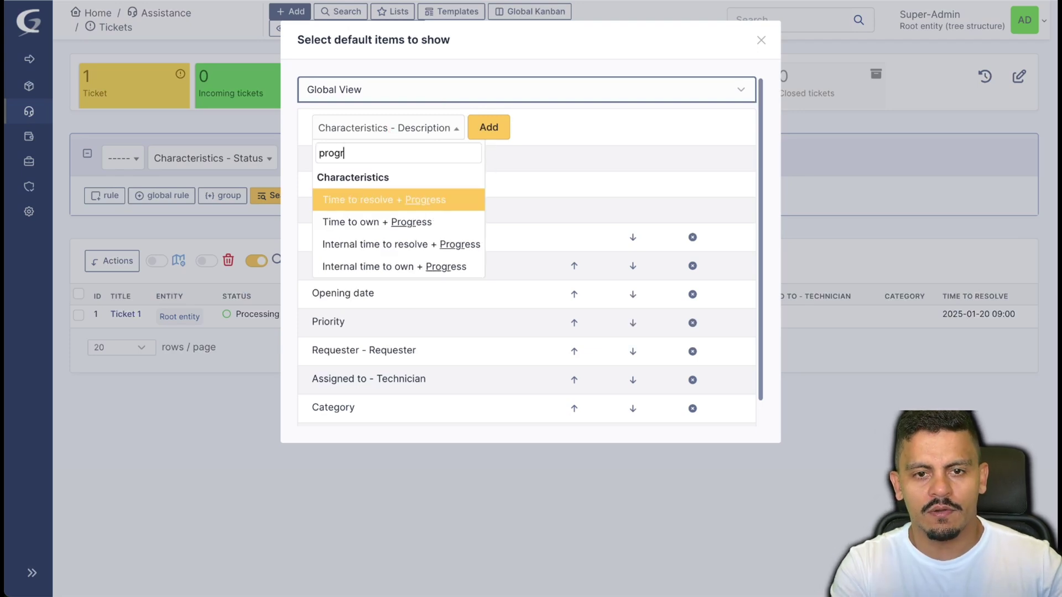
click(400, 203)
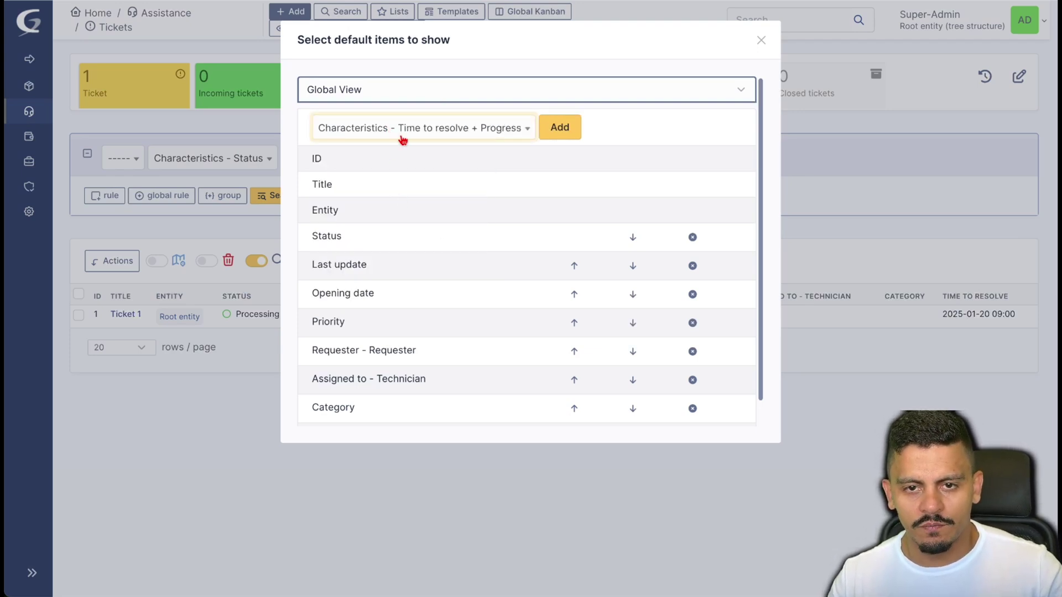
click(570, 133)
click(408, 132)
text(tie)
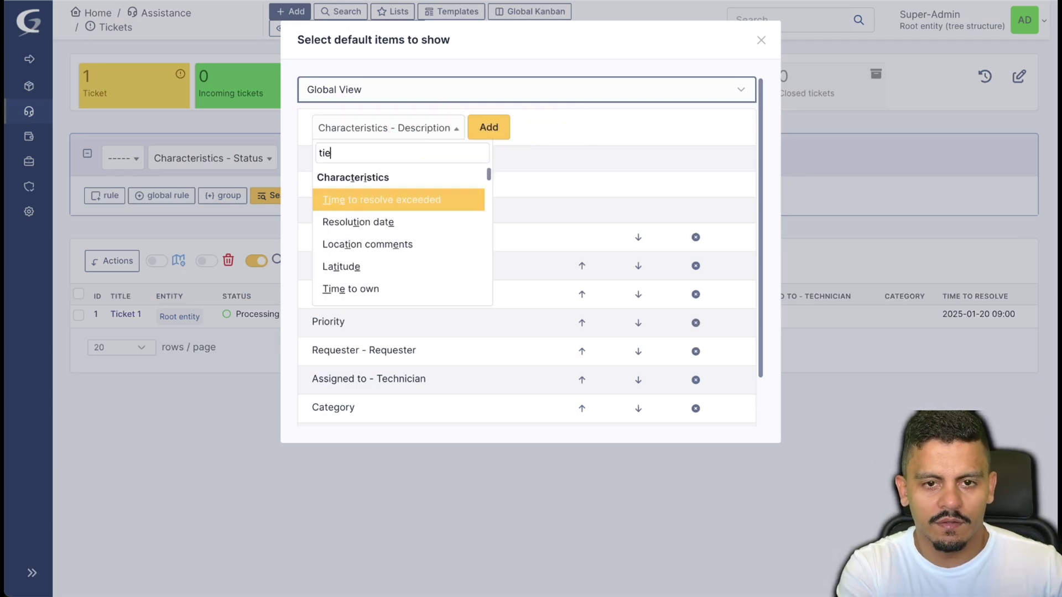
text( to ow)
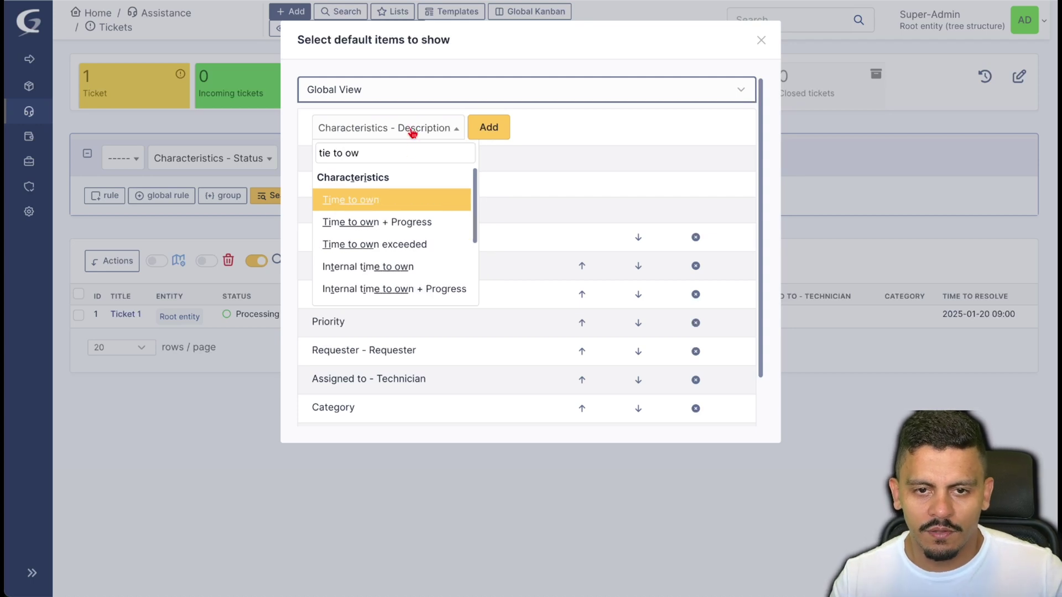
click(409, 222)
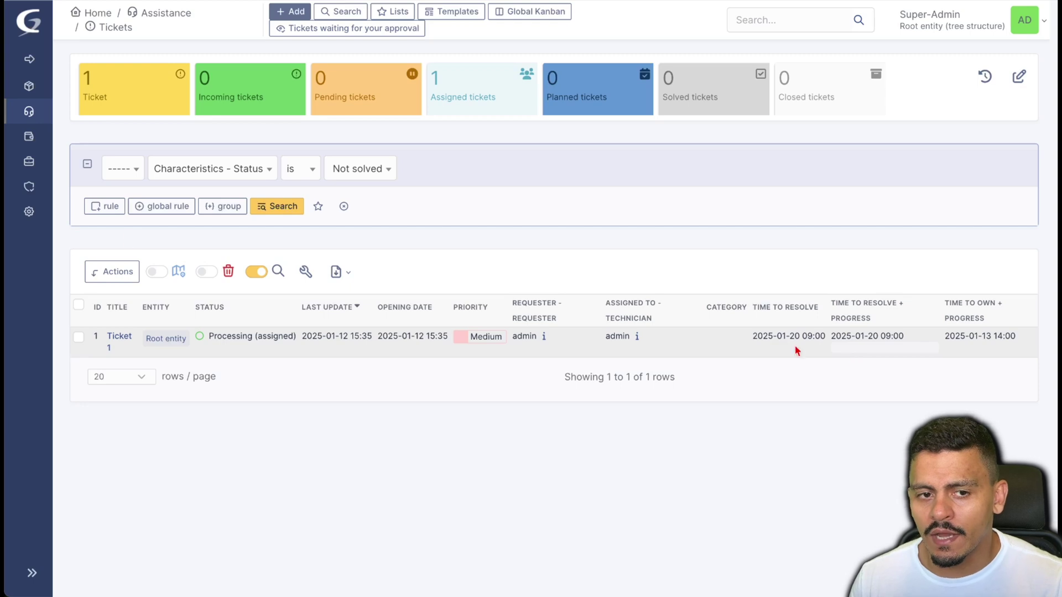
Show General setup's Default values with Due date progression thresholds 20% warning and 5% critical.
mouse_move(29, 211)
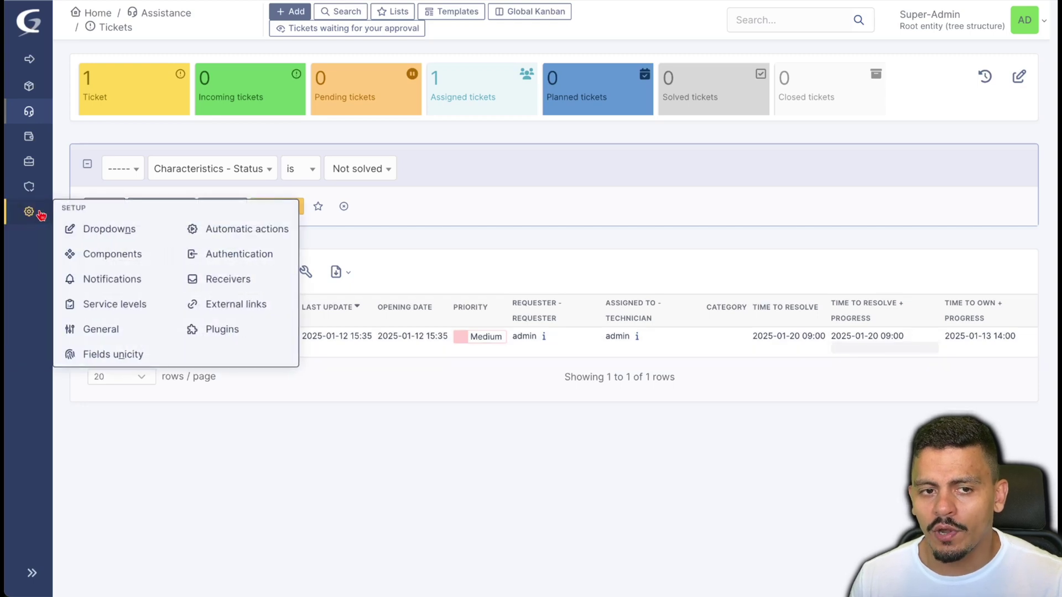
click(102, 330)
click(110, 92)
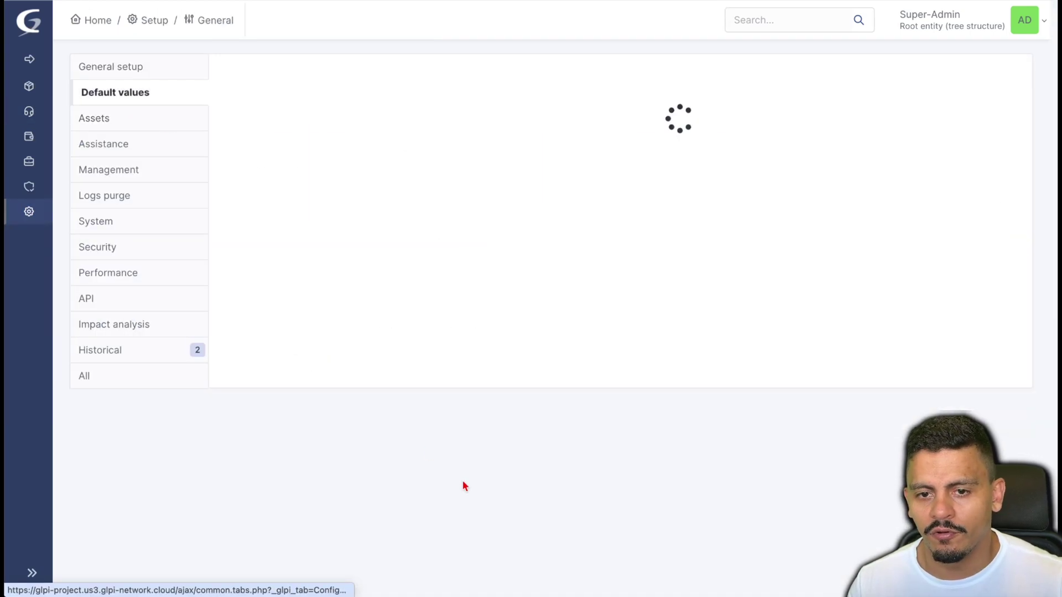
scroll(467, 490, down, 10)
drag(233, 356, 285, 352)
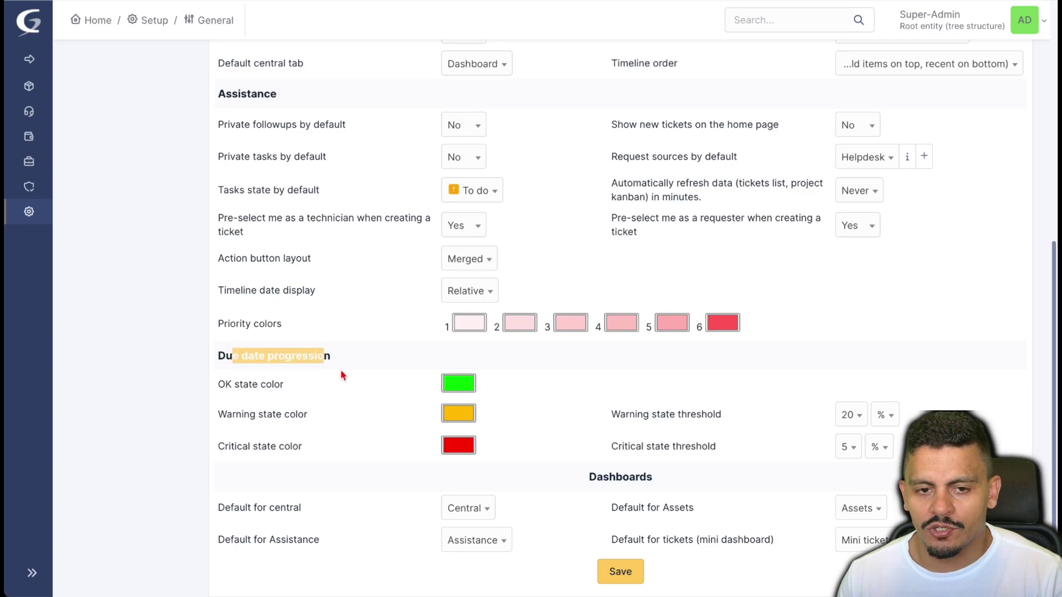